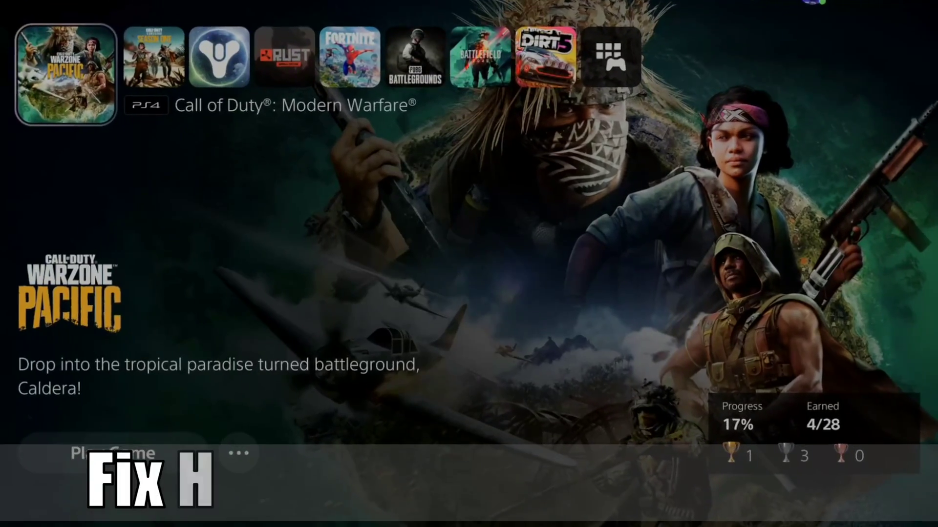
- Browse the games in the home screen library
key(Right)
key(Right)
key(Right)
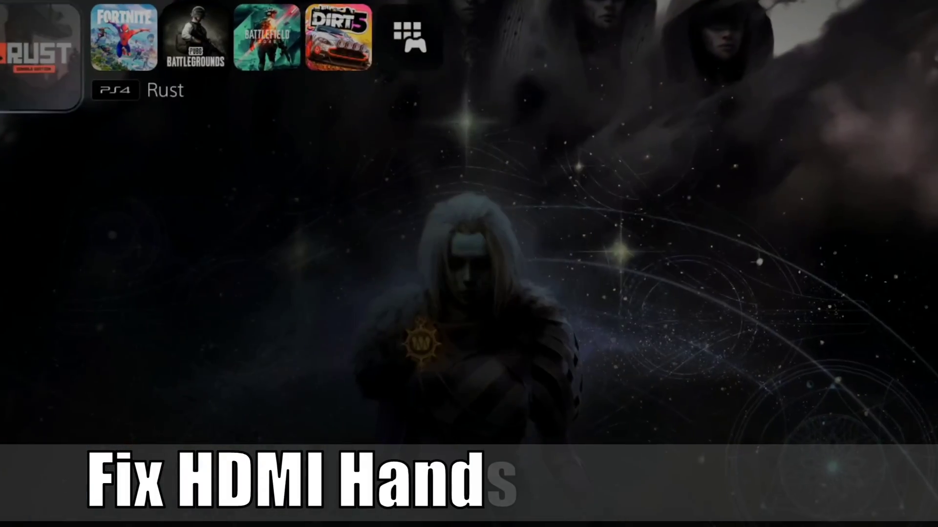
key(Right)
key(Left)
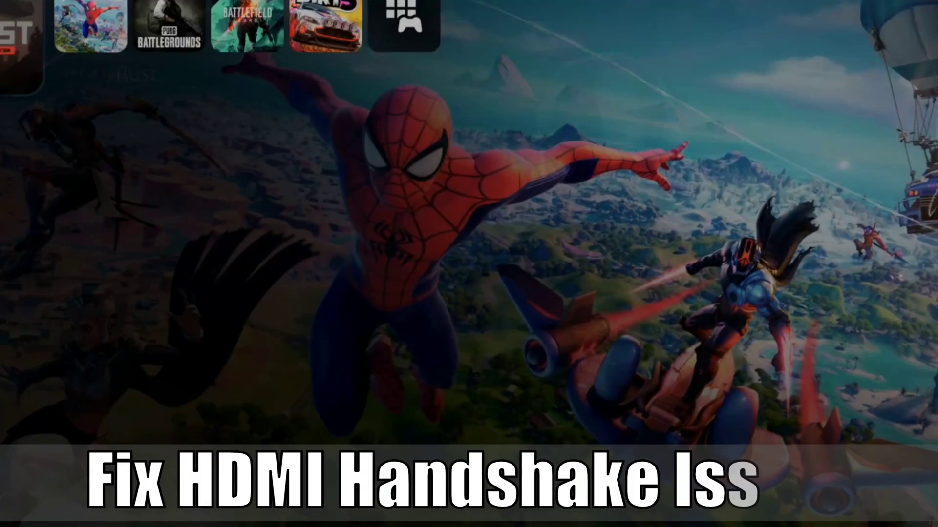
key(Left)
key(Left)
key(Left)
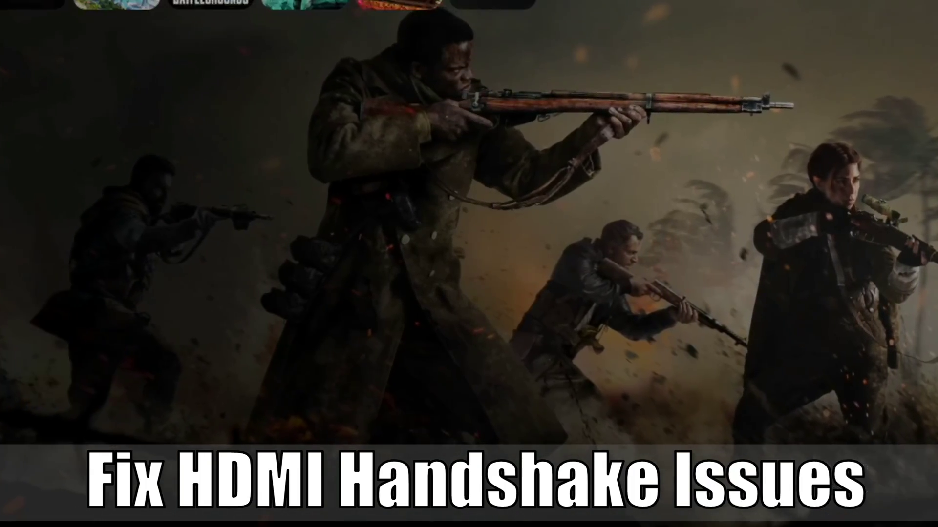
key(Right)
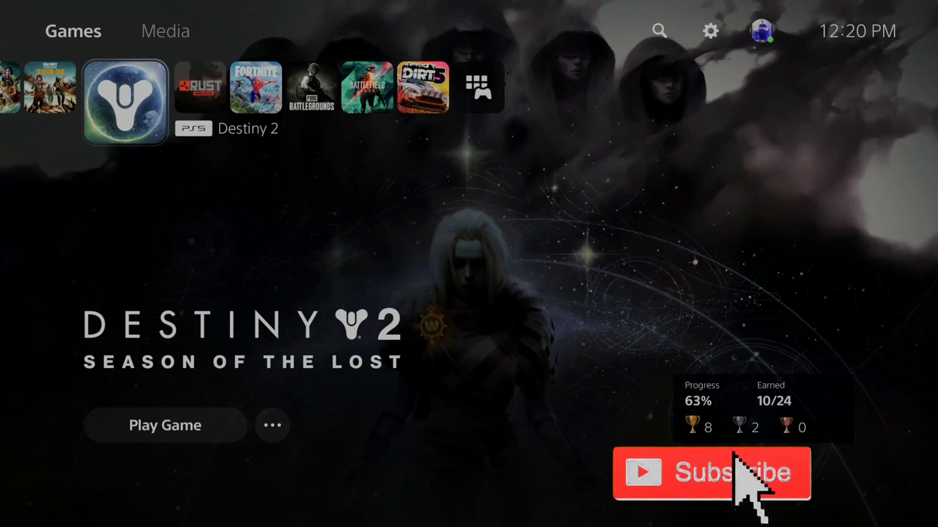
- Open the system Settings from the home screen's gear icon
key(Right)
key(Up)
key(Right)
key(Right)
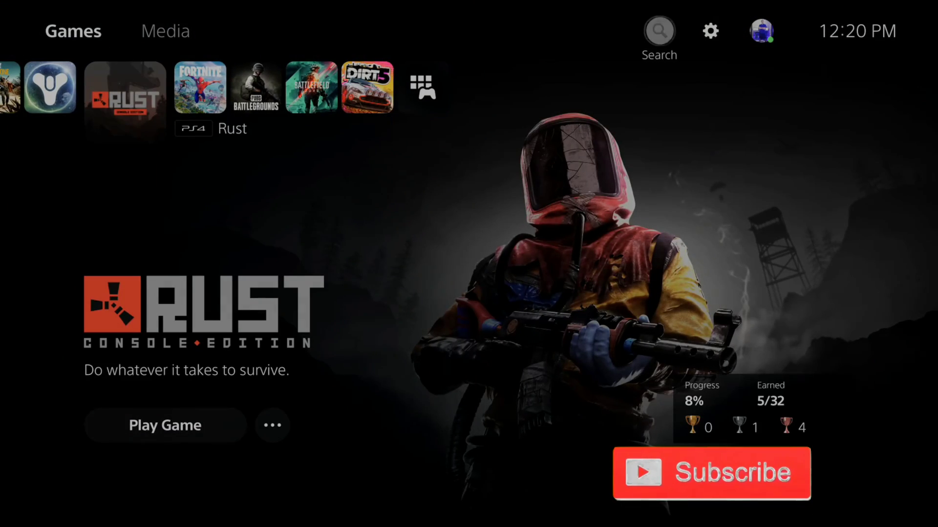
key(Right)
key(Return)
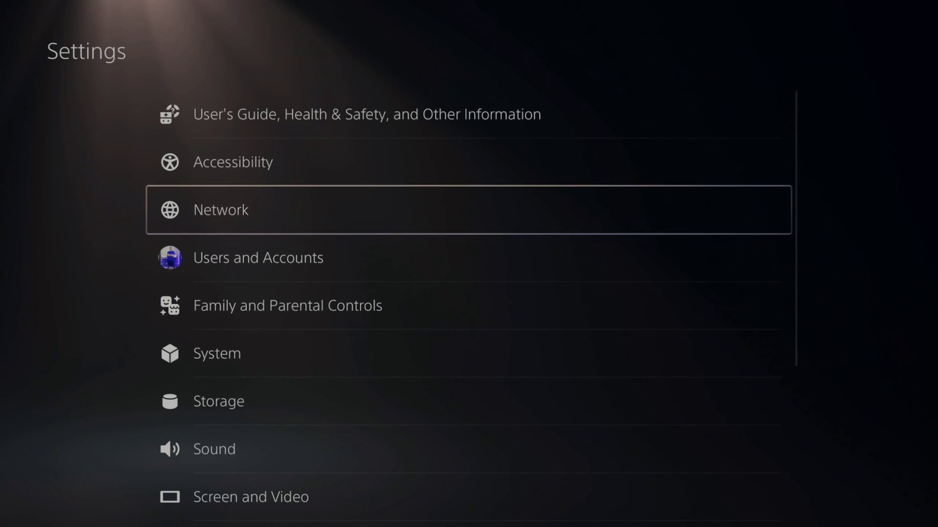
- Open Screen and Video and highlight 4K Video Transfer Rate, set to Automatic
key(Down)
key(Down)
key(Down)
key(Down)
key(Down)
key(Down)
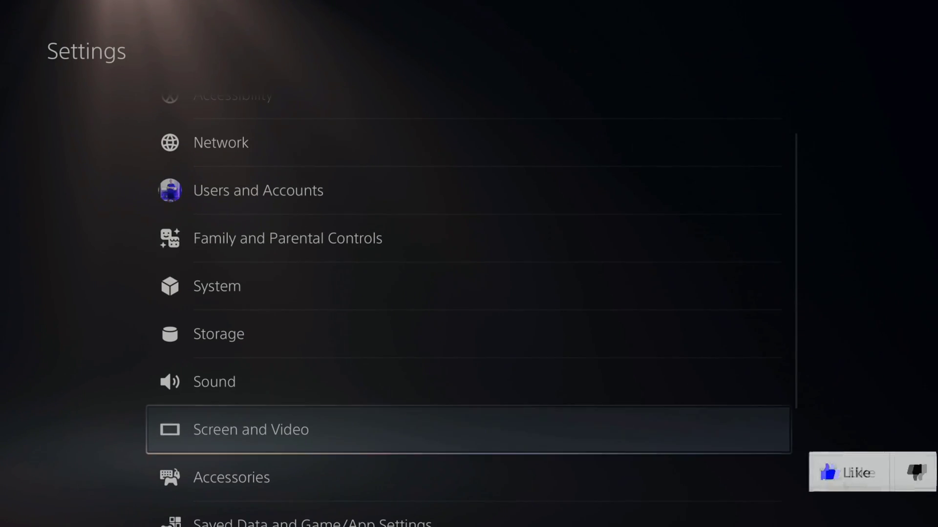
key(Return)
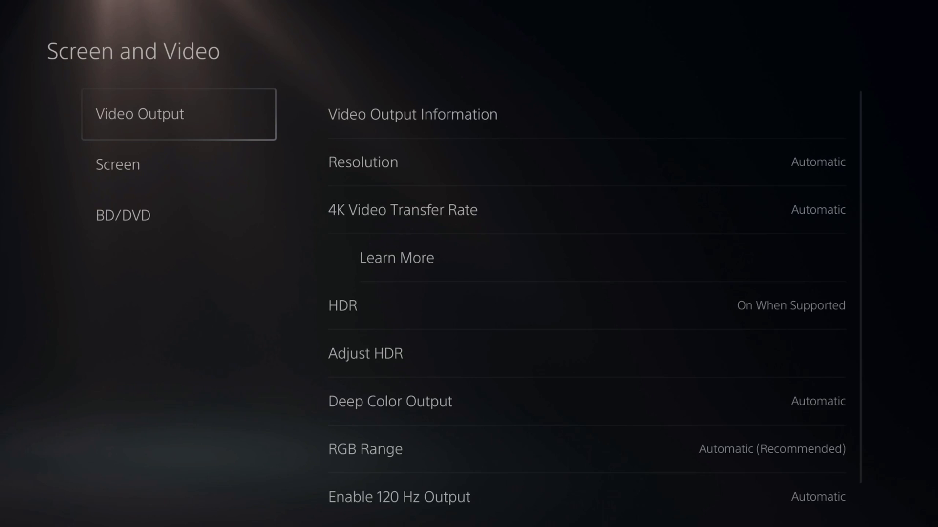
key(Right)
key(Down)
key(Down)
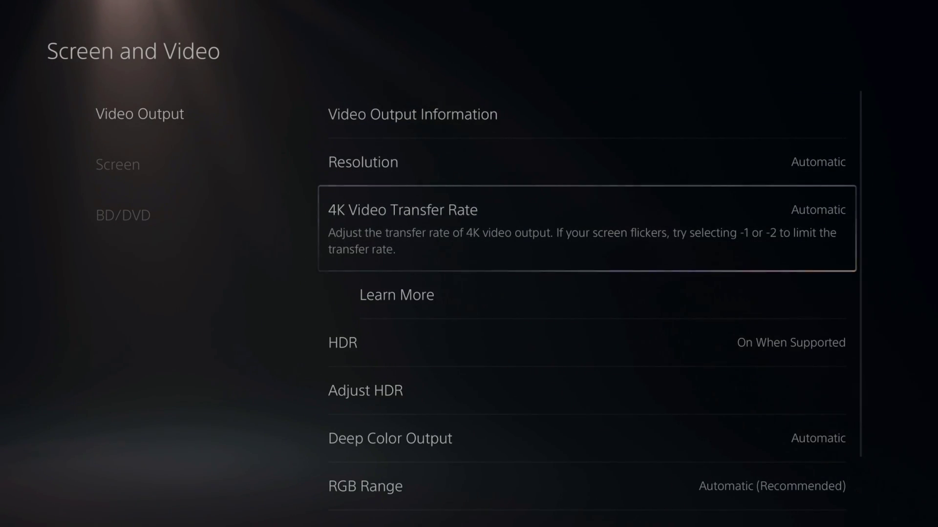
key(Down)
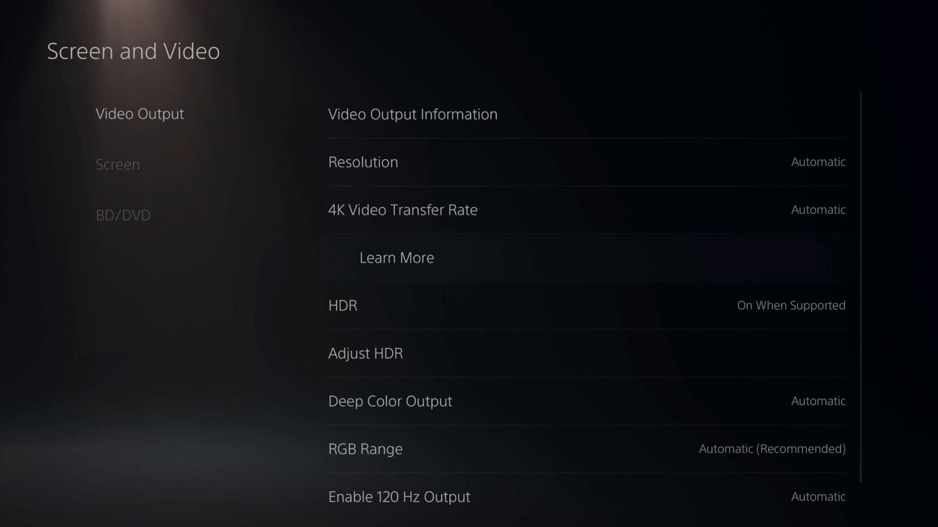
key(Return)
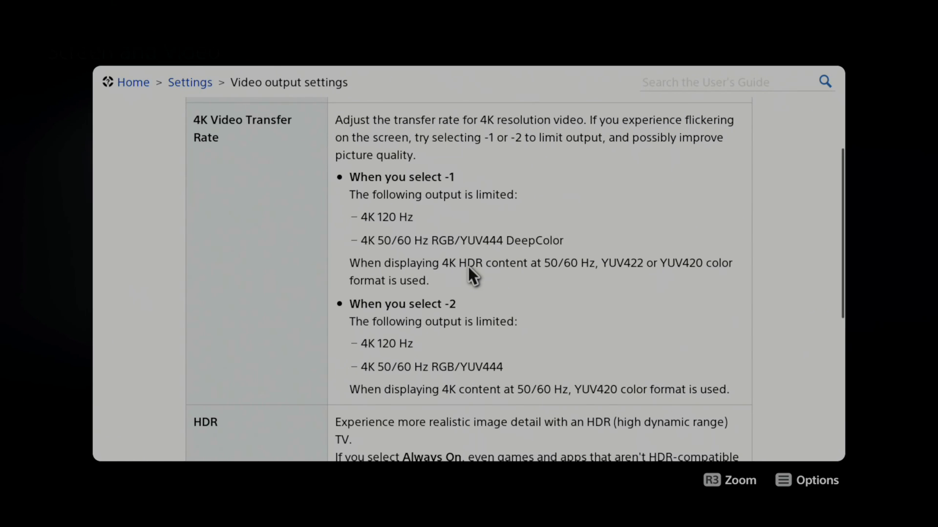
key(Escape)
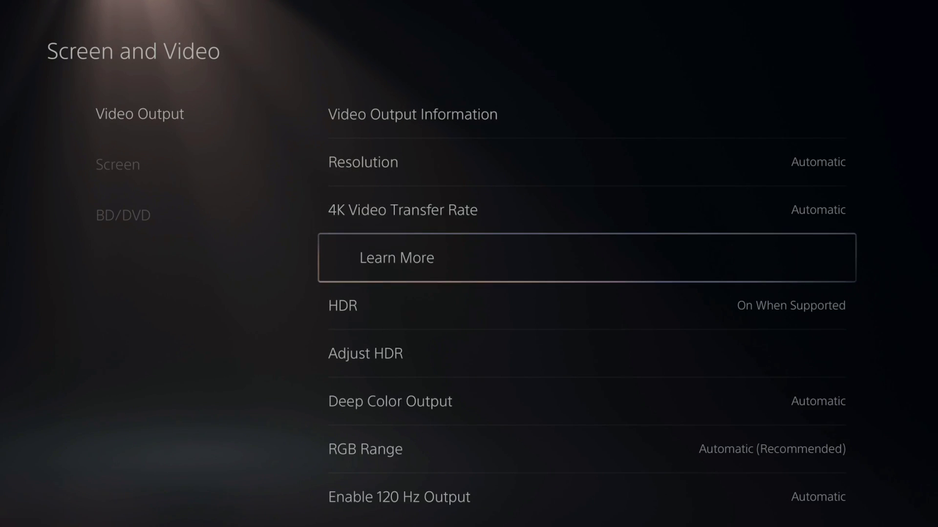
key(Up)
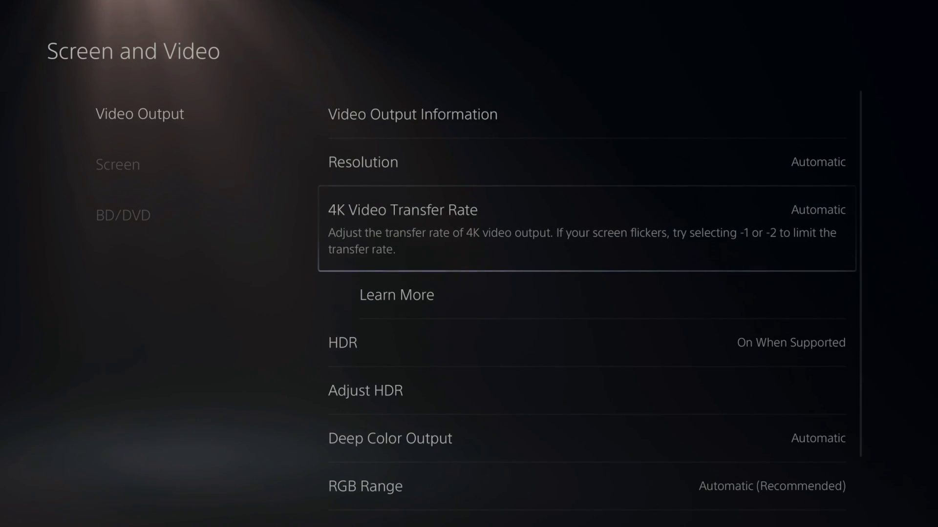
key(Return)
key(Down)
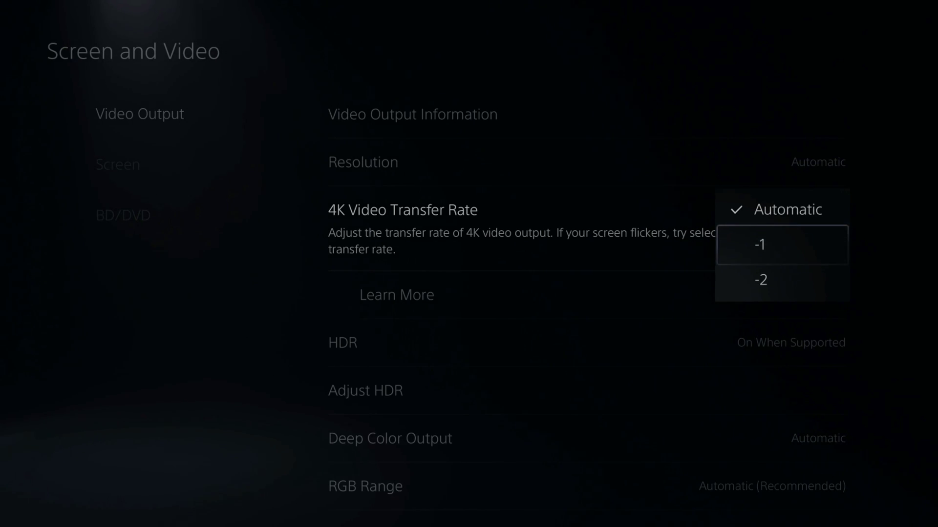
key(Up)
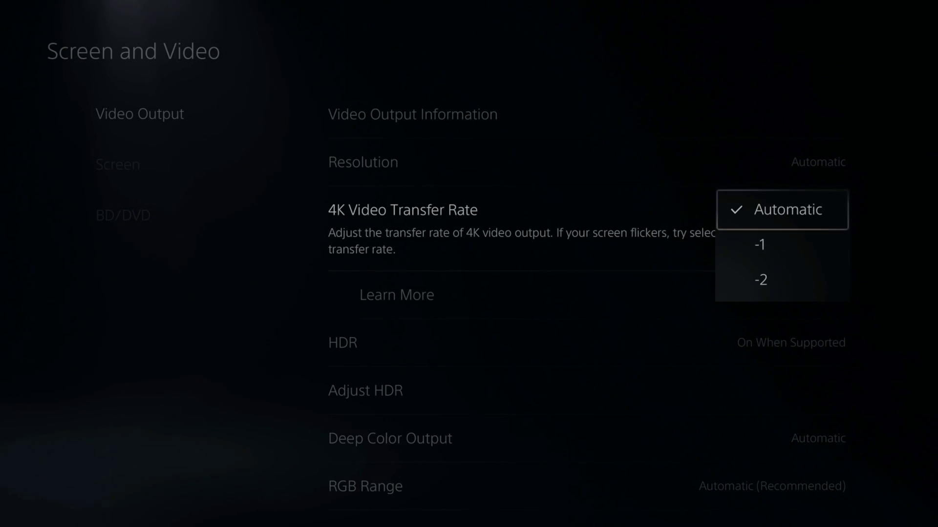
key(Return)
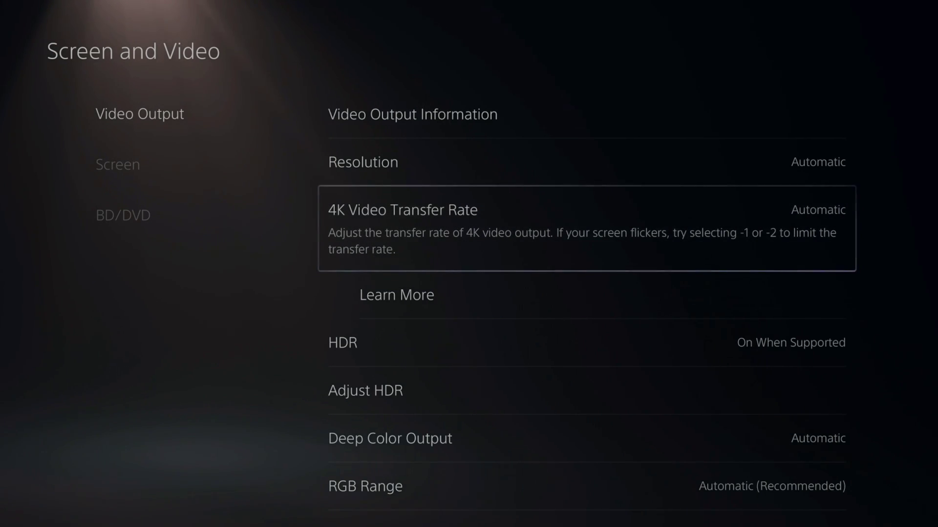
key(Down)
key(Down)
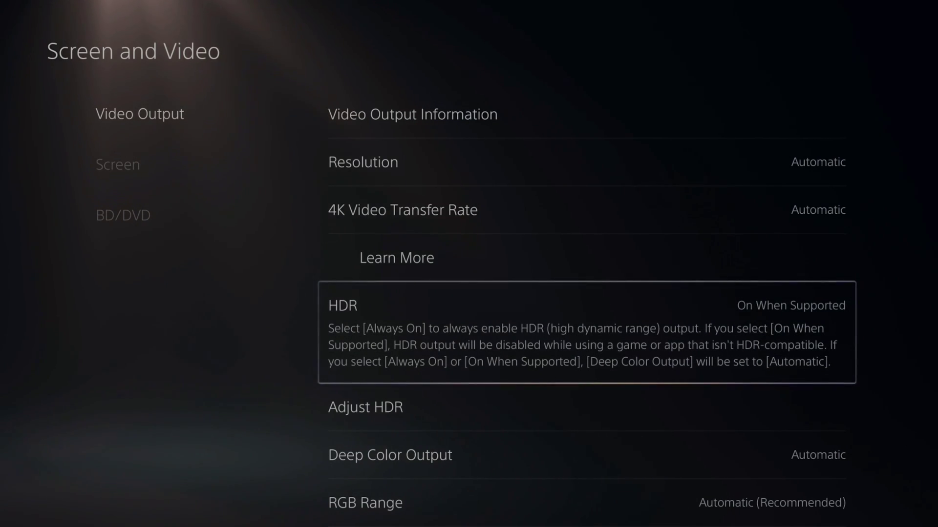
key(Down)
key(Down)
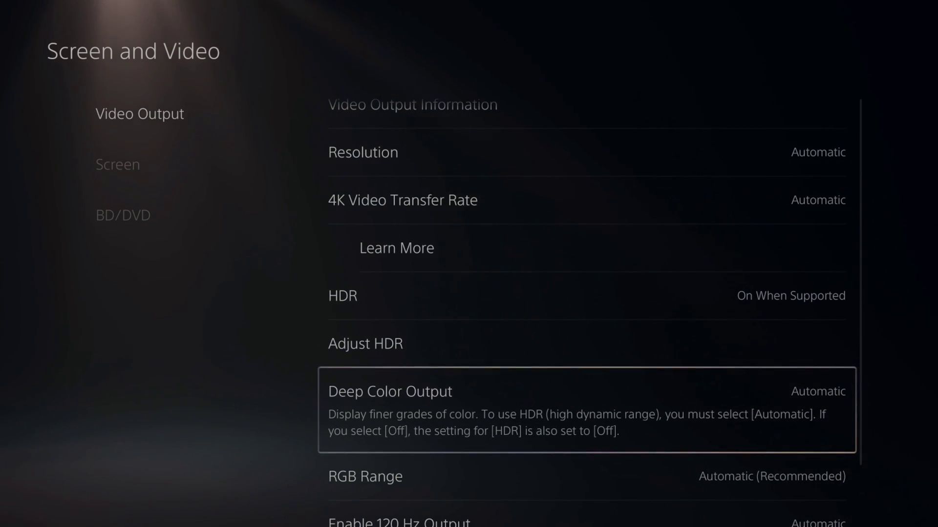
key(Return)
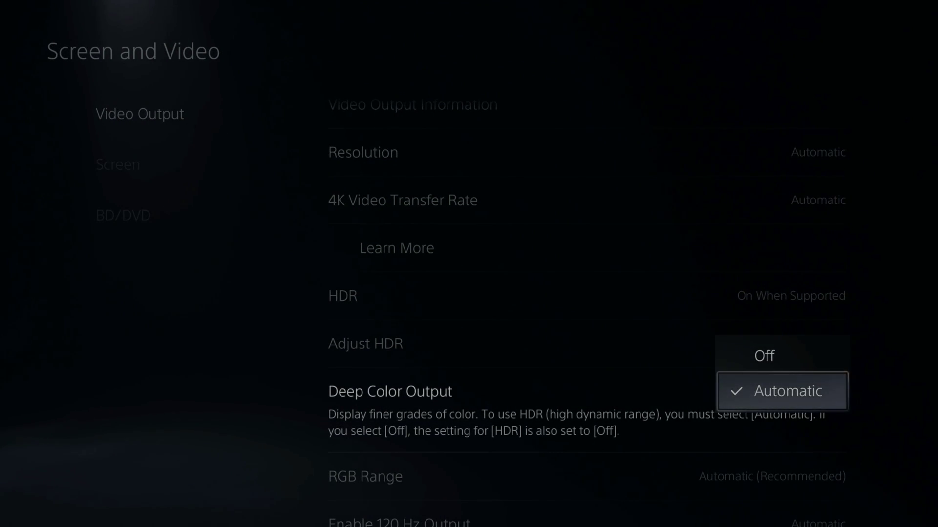
key(Return)
key(Down)
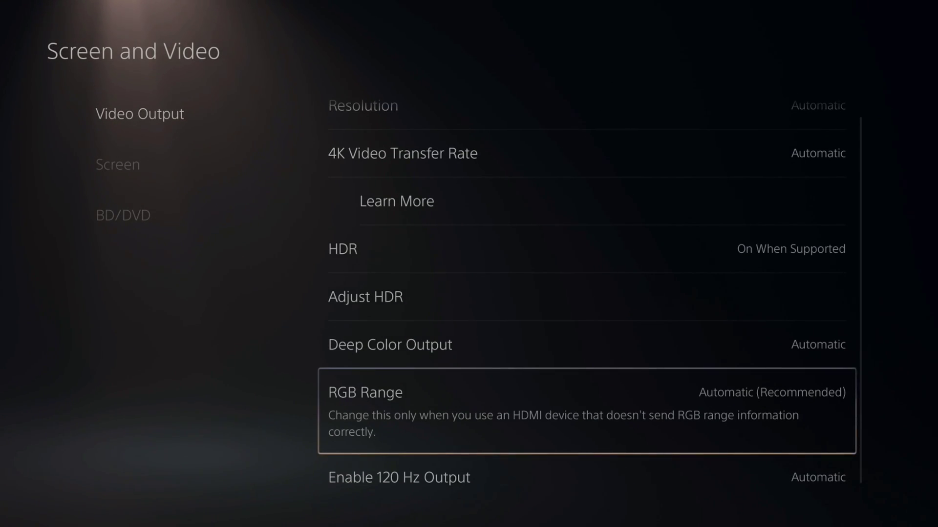
key(Up)
key(Up)
key(Up)
key(Up)
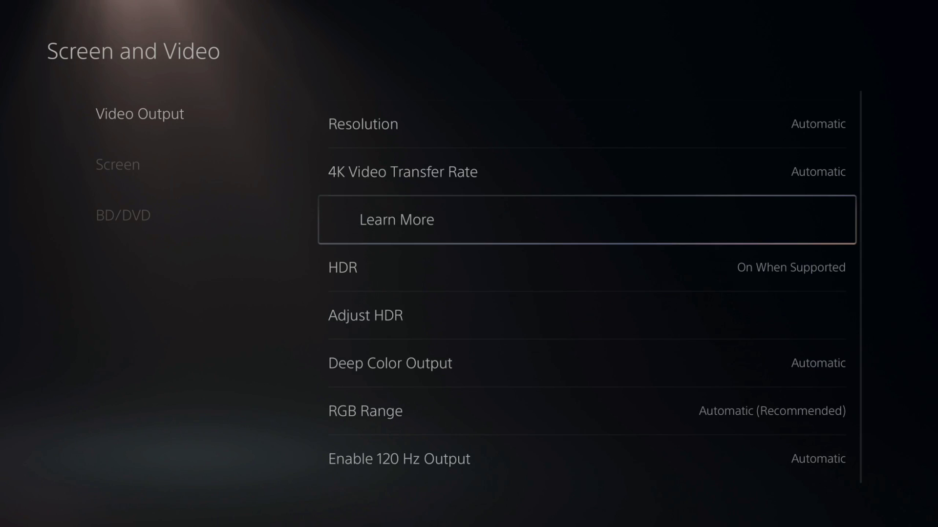
key(Down)
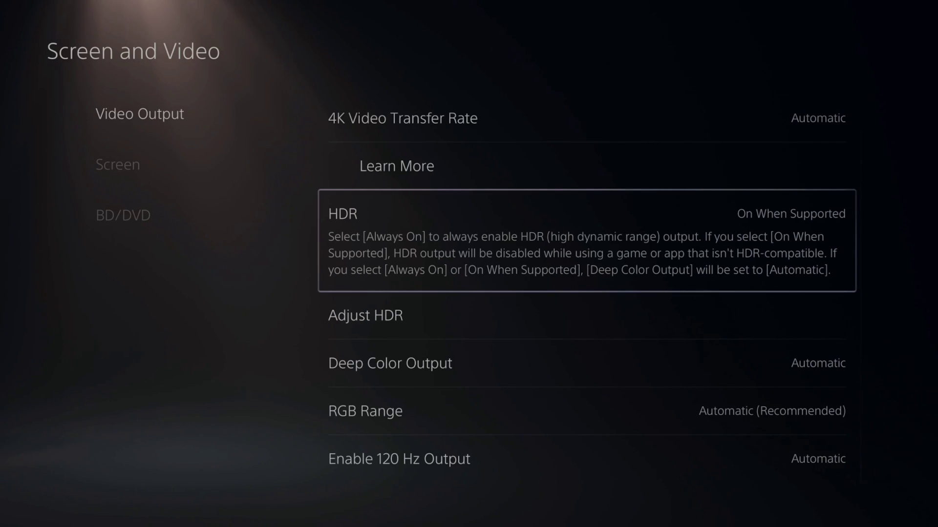
key(Left)
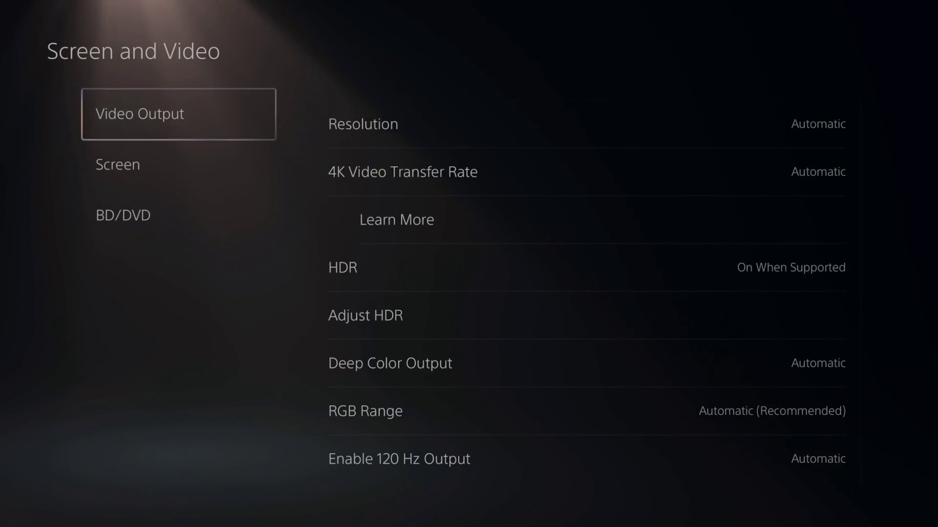
- Go back to Settings, open System's HDMI page and focus Enable HDMI Device Link
key(Escape)
key(Down)
key(Return)
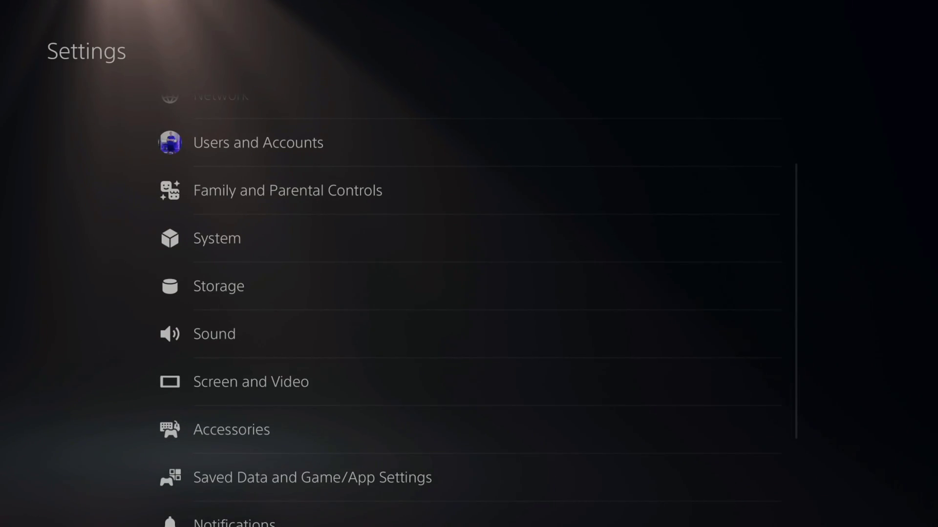
key(Up)
key(Return)
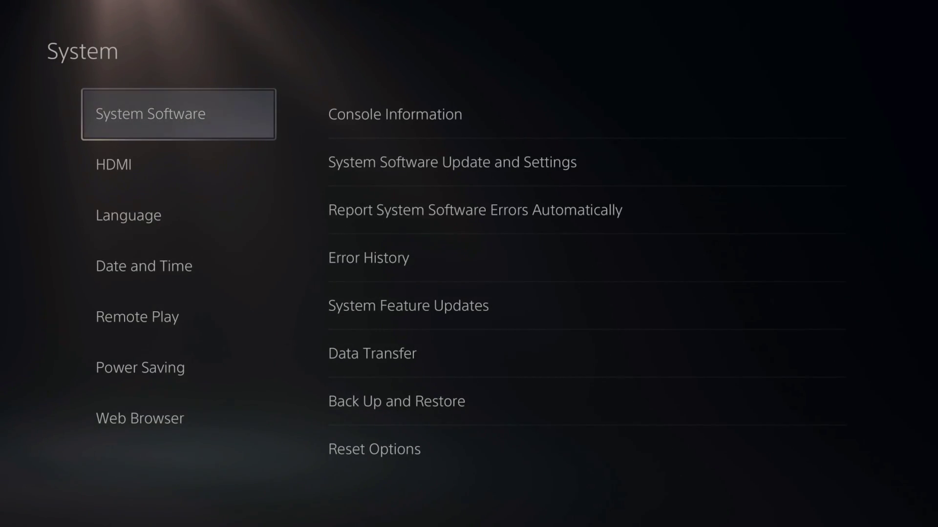
key(Down)
key(Right)
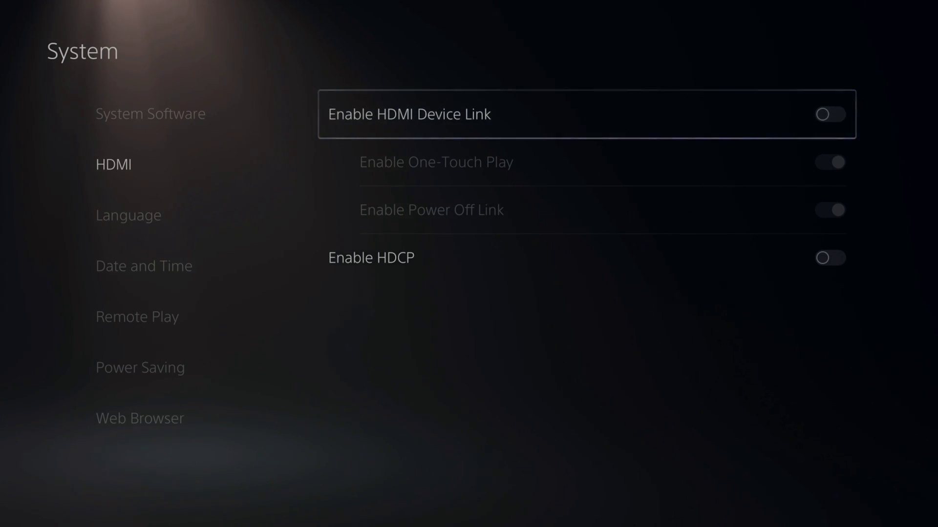
- Check the HDMI options down to One-Touch Play, with Device Link and HDCP off, and leave
key(Down)
key(Down)
key(Down)
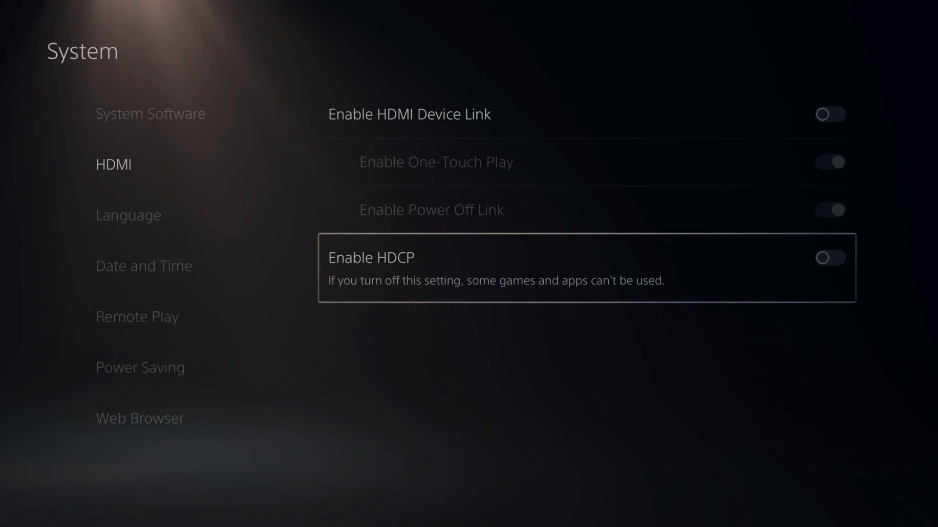
key(Left)
- Exit Settings to the Games home screen, now featuring Rust Console Edition
key(Escape)
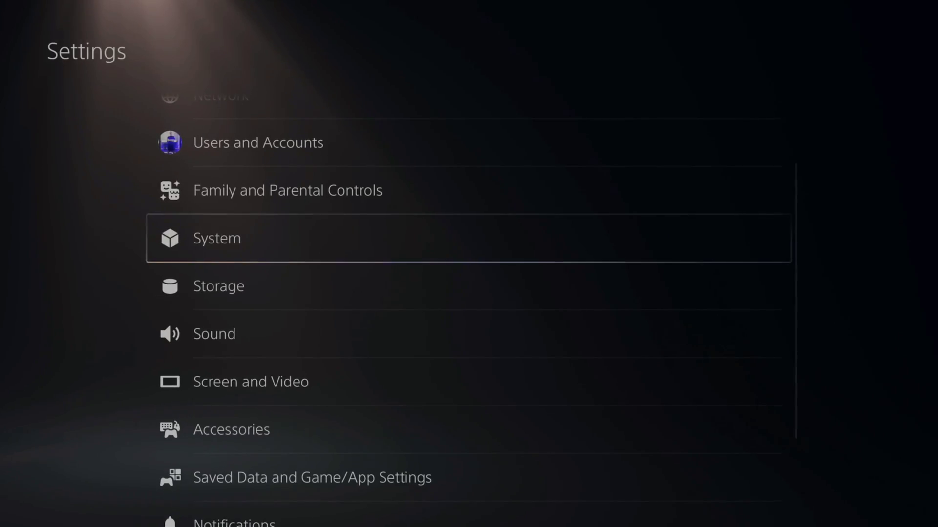
key(Escape)
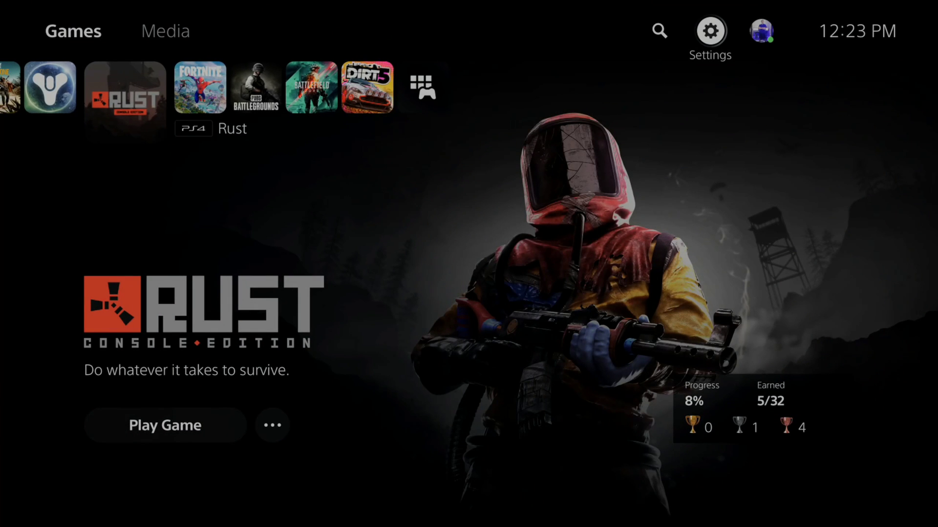